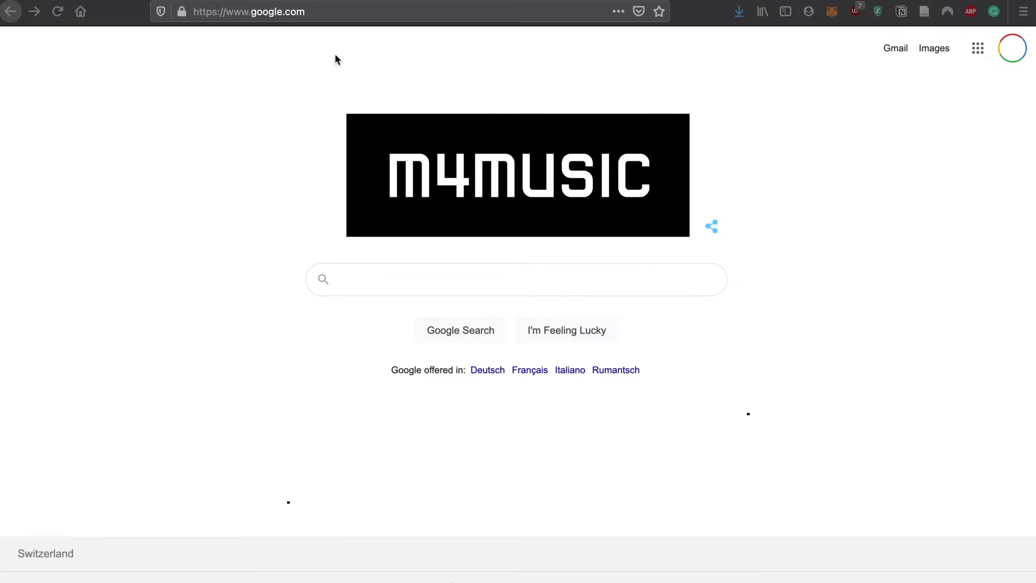
Select Chrome's address bar to enter the hopin.com/events/m4music-festival URL.
left_click(322, 12)
Load the hopin.com/events/m4music-festival event page and go to Hopin's Log in page.
type("https://hopin.com/events/m4music-festival")
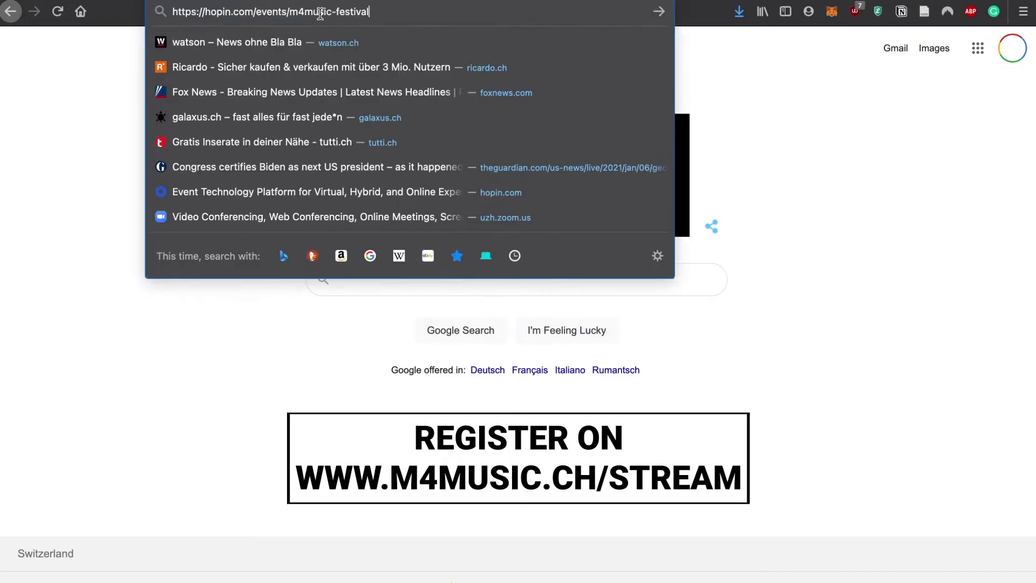
key("Return")
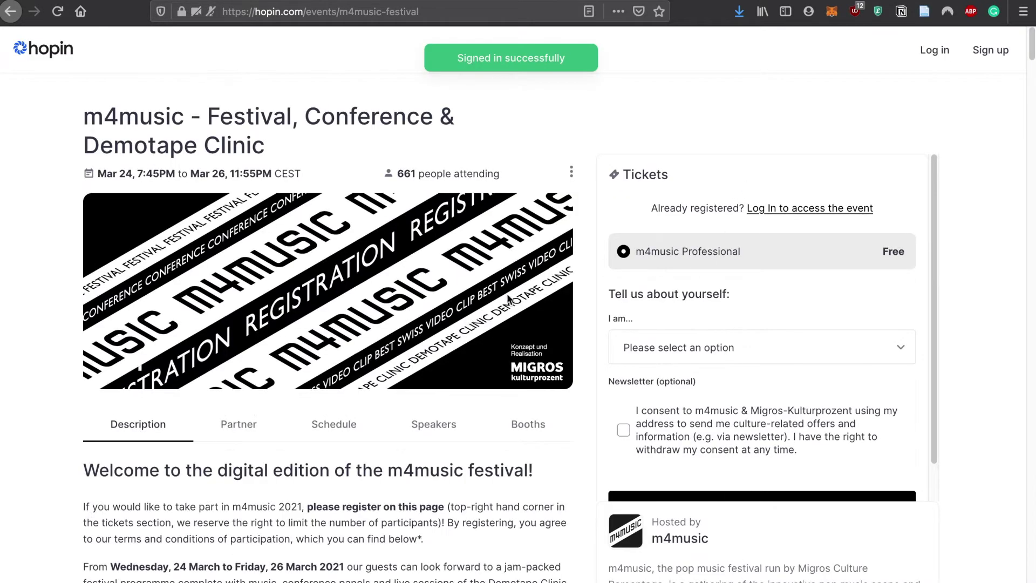
scroll(510, 299, "down", 1)
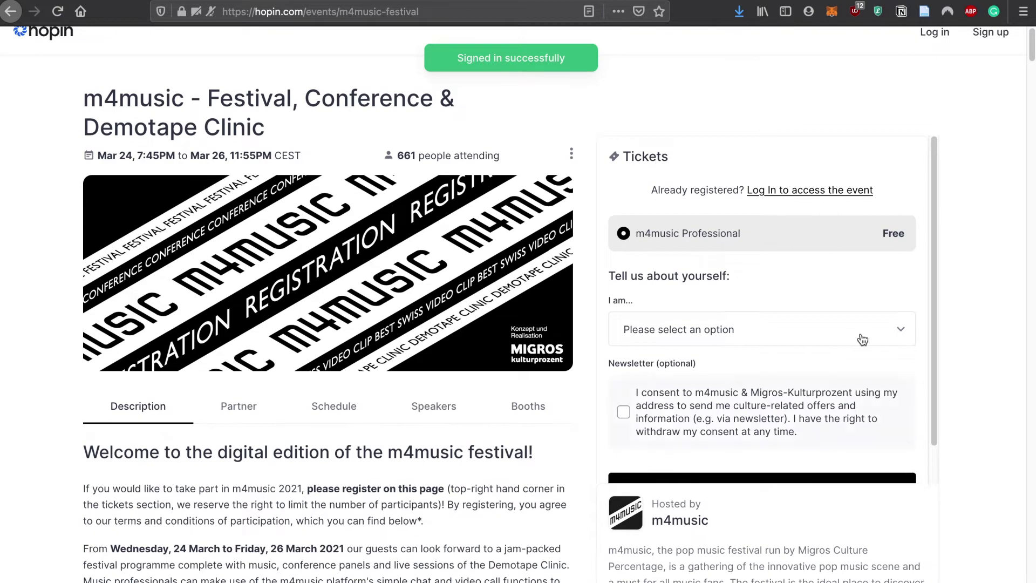
scroll(648, 161, "down", 1)
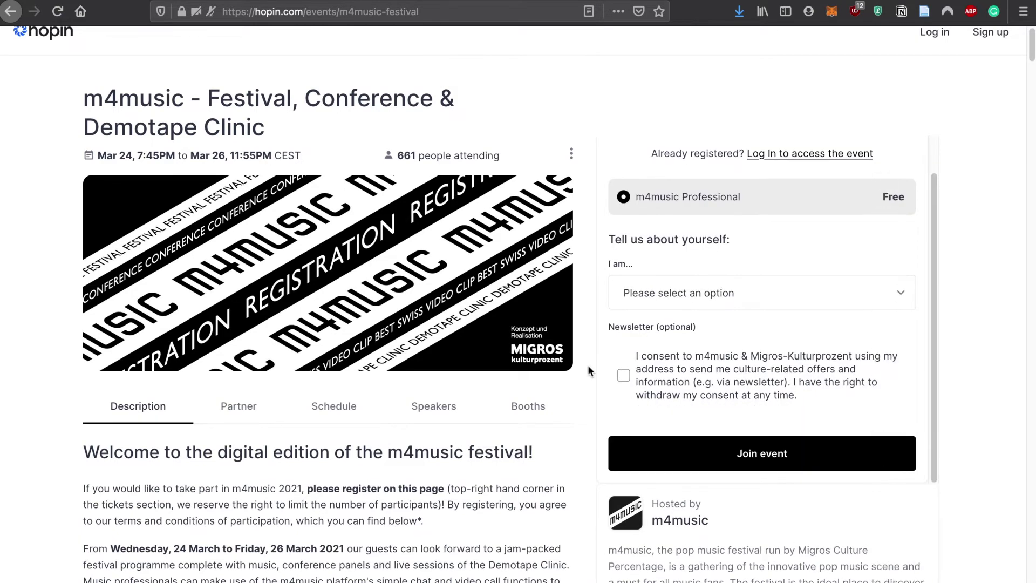
scroll(587, 364, "up", 1)
left_click(940, 55)
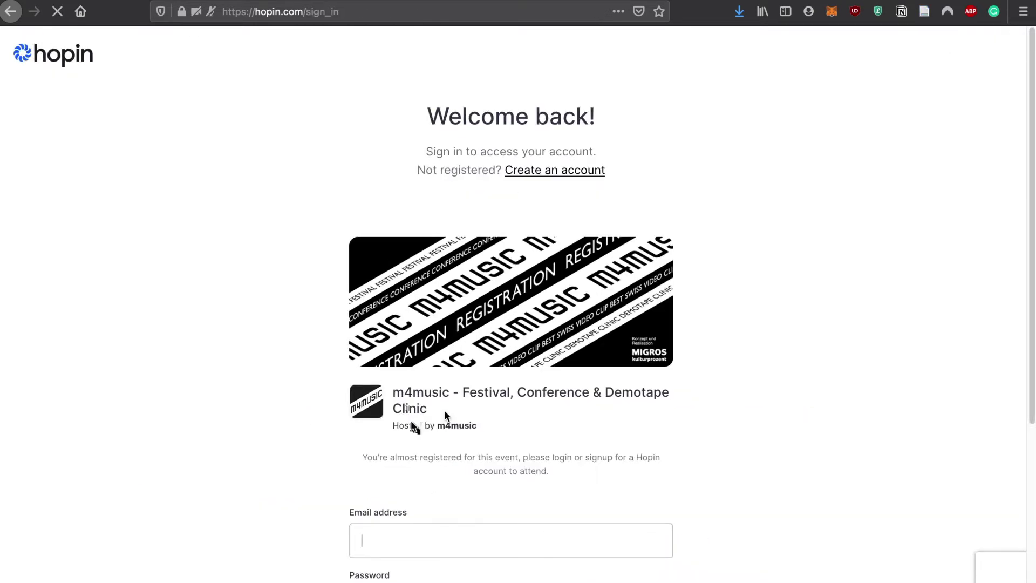
scroll(445, 410, "down", 3)
Sign in to Hopin using the saved Hopin login autofilled from 1Password.
right_click(393, 296)
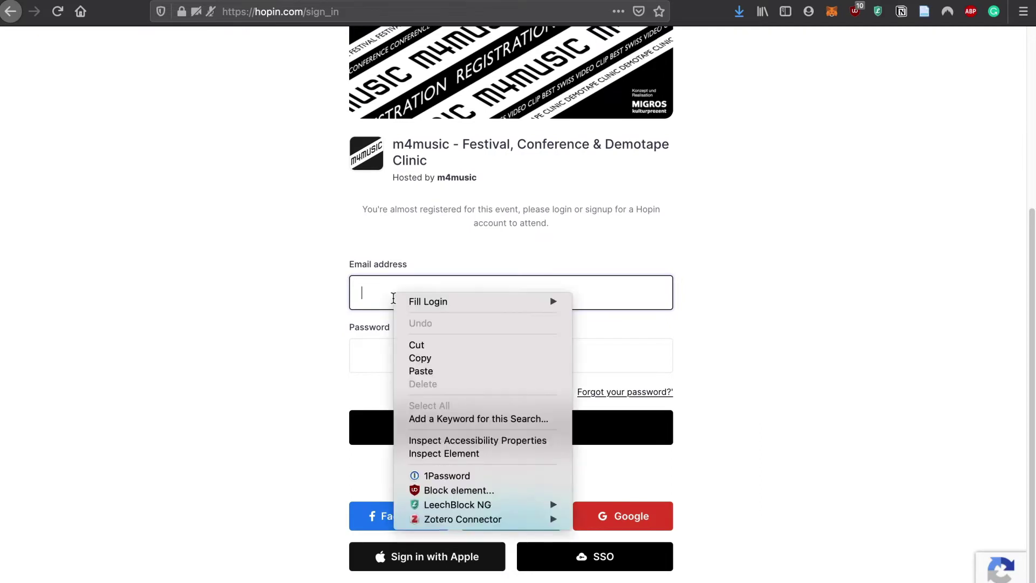
left_click(452, 476)
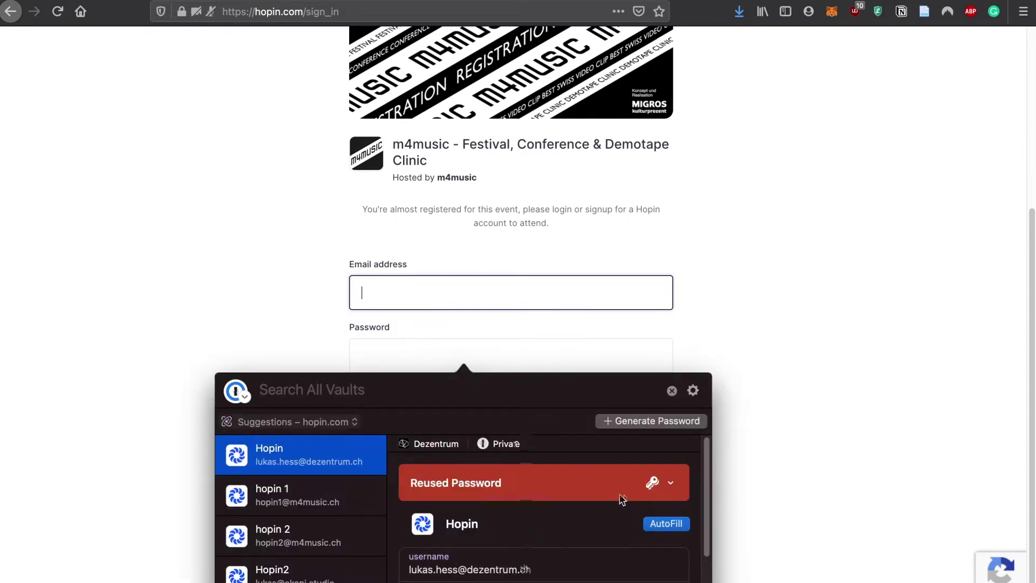
left_click(666, 523)
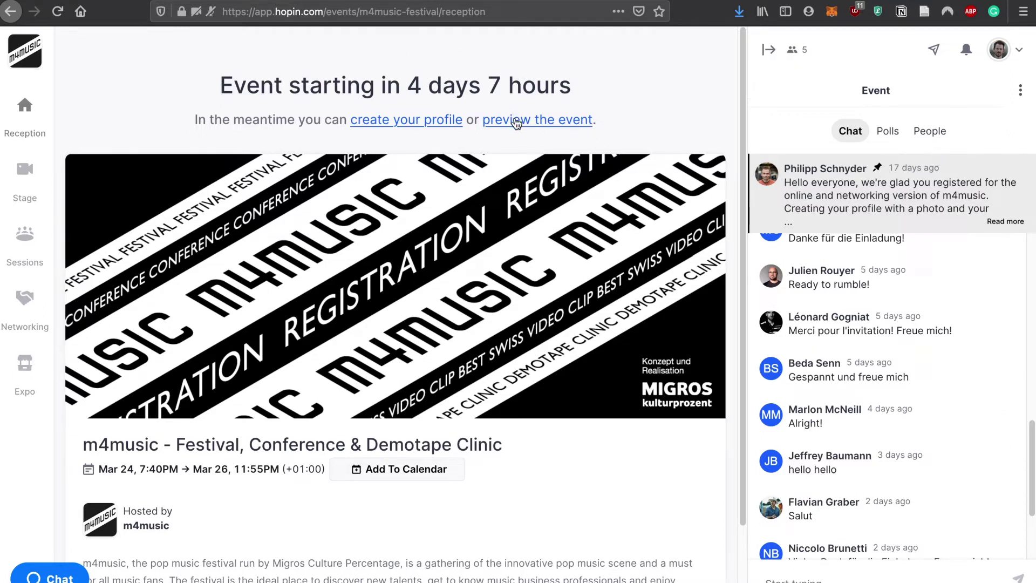
Preview the m4music event and view the 17 sessions scheduled for March 25.
left_click(515, 120)
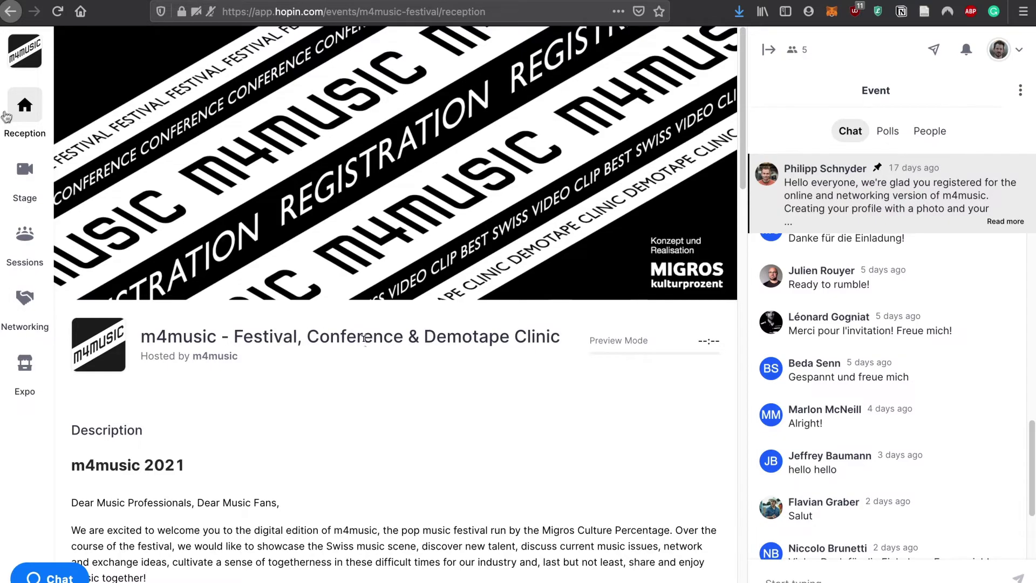
scroll(419, 202, "down", 3)
scroll(398, 347, "down", 5)
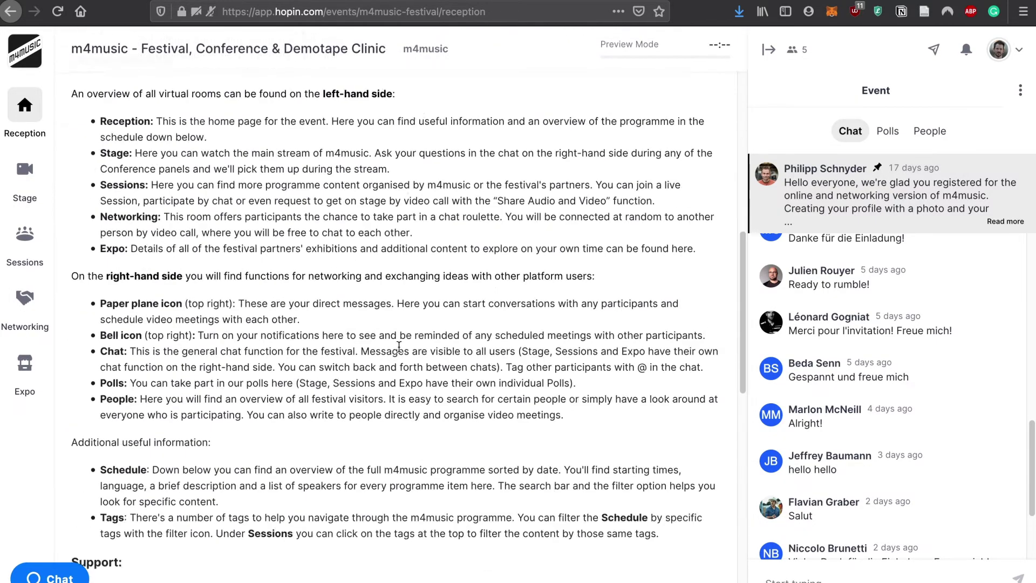
scroll(398, 347, "down", 1)
scroll(454, 374, "down", 4)
scroll(453, 374, "down", 4)
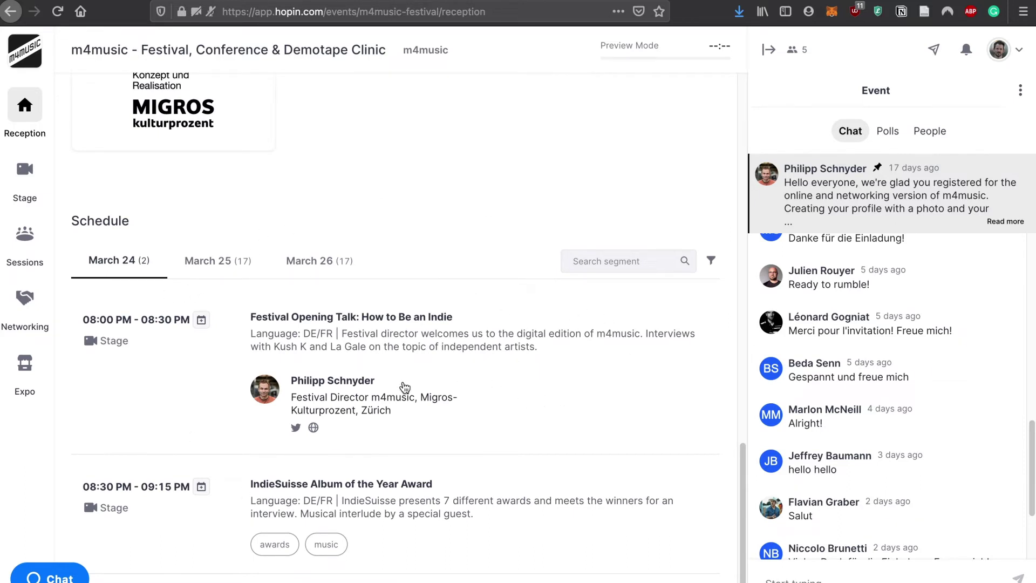
left_click(253, 264)
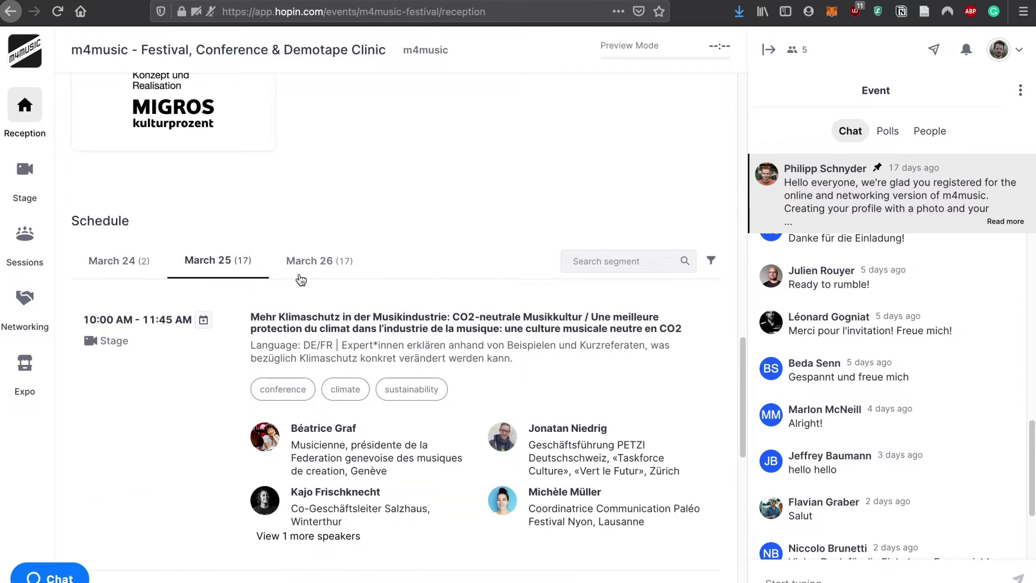
scroll(453, 397, "down", 3)
scroll(416, 194, "down", 2)
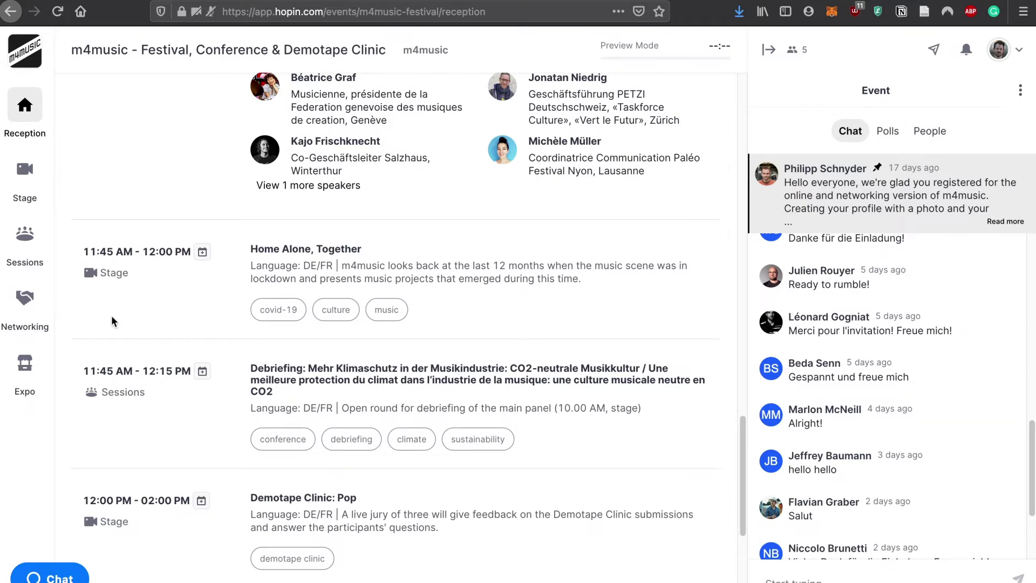
scroll(116, 328, "up", 4)
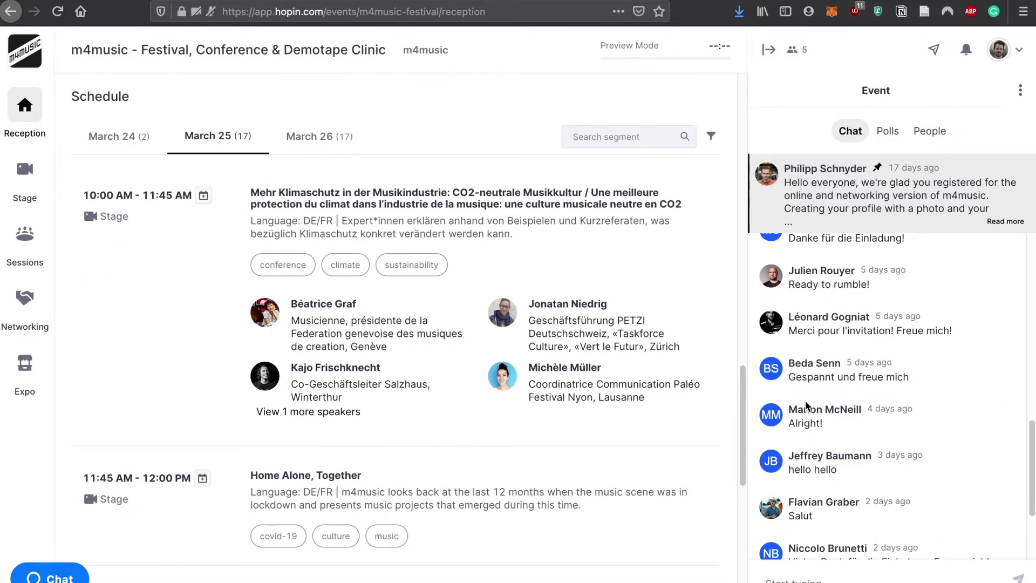
scroll(813, 411, "up", 5)
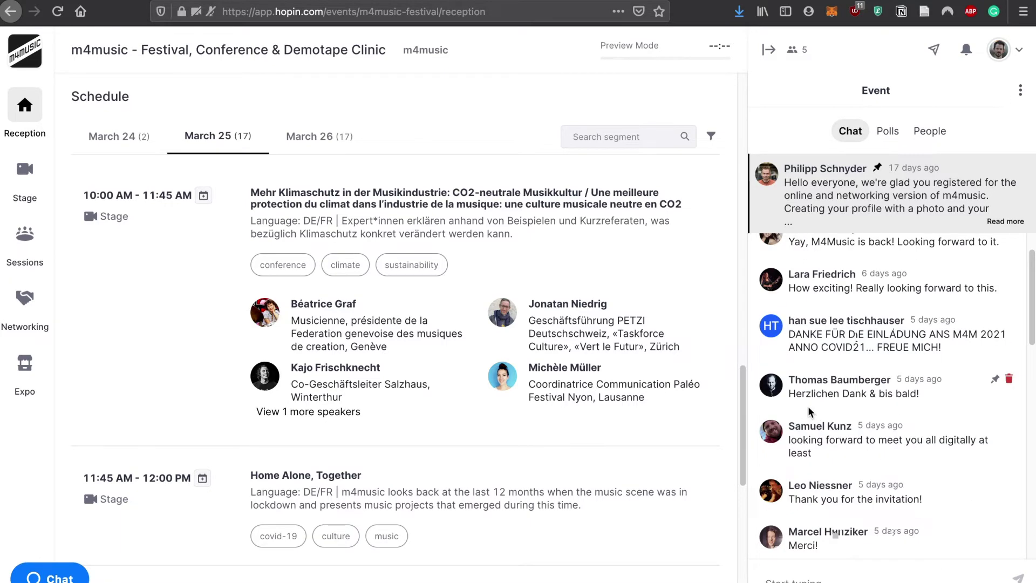
scroll(798, 438, "down", 10)
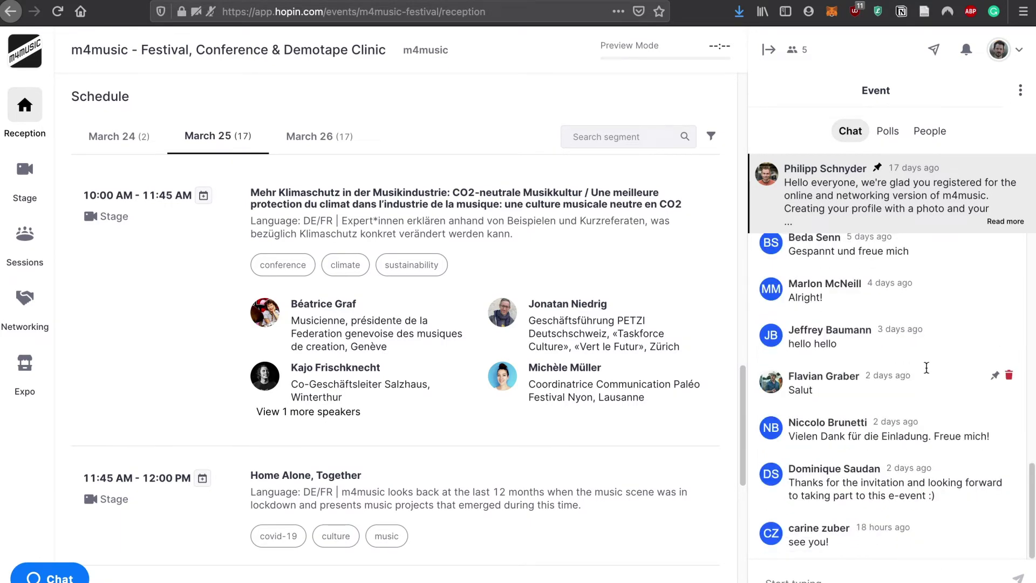
left_click(819, 377)
left_click(929, 130)
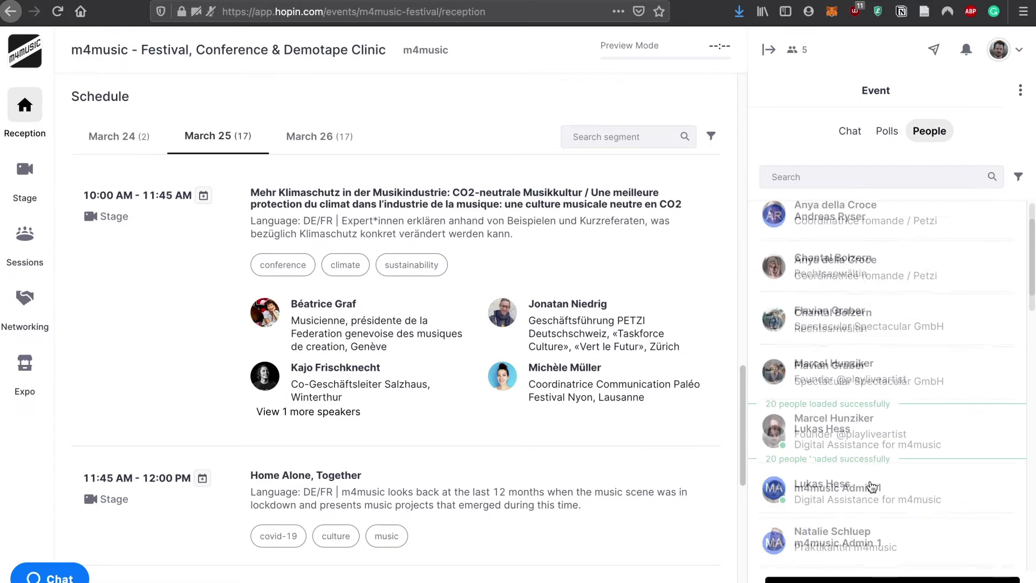
scroll(872, 487, "down", 5)
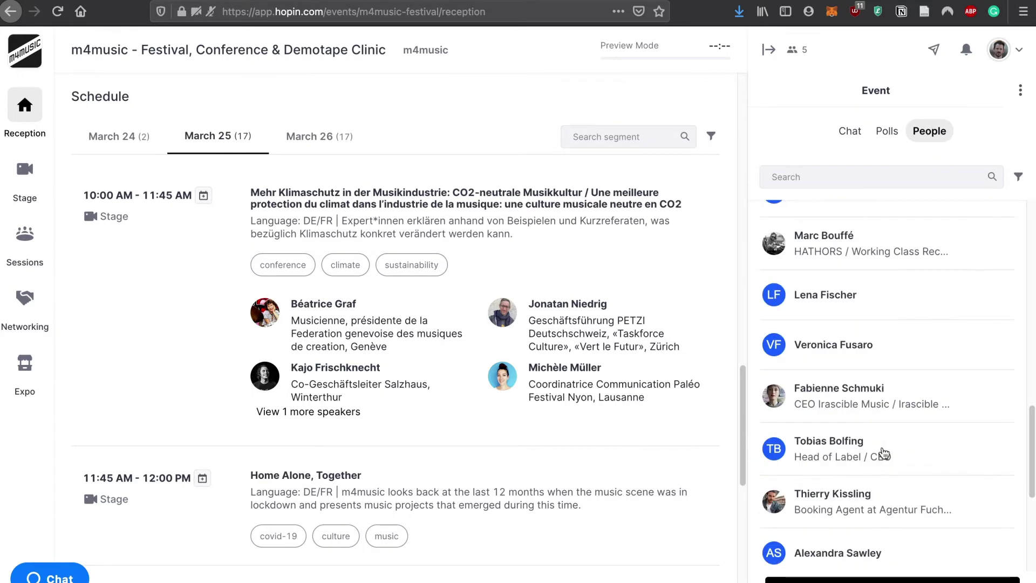
scroll(883, 453, "up", 4)
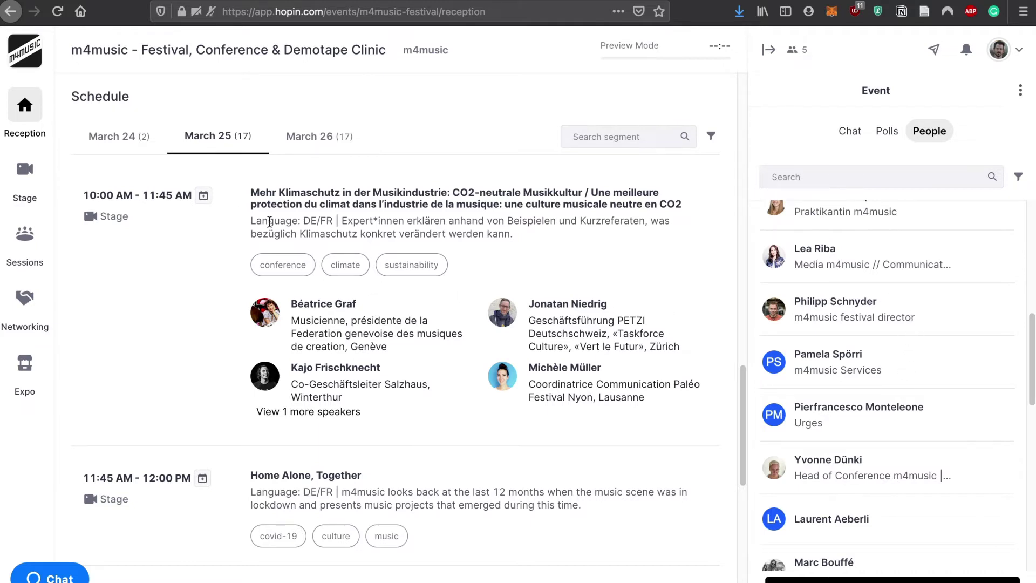
Visit the Stage room, then the Sessions room, then go to Networking.
left_click(25, 174)
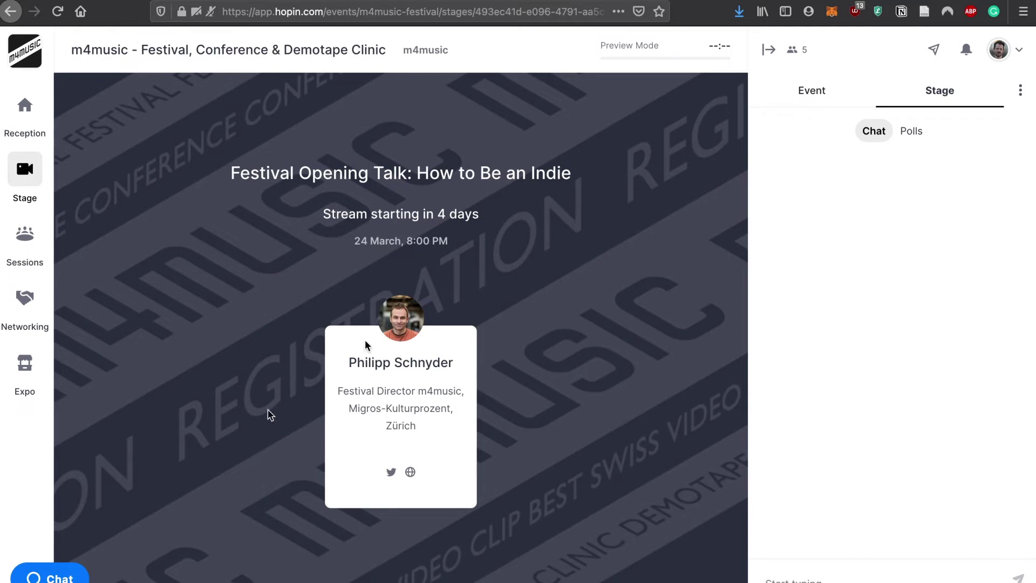
left_click(25, 241)
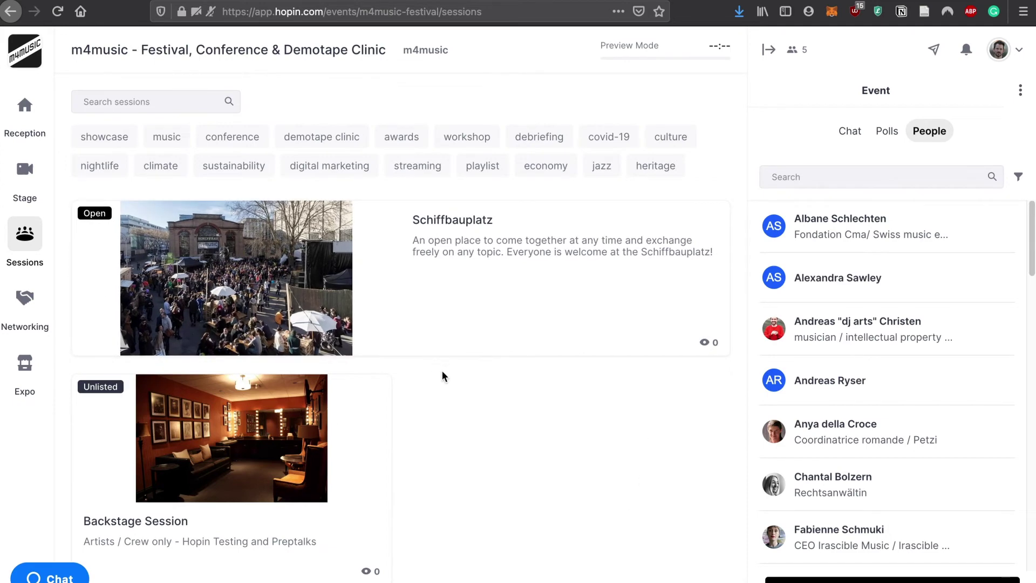
left_click(27, 300)
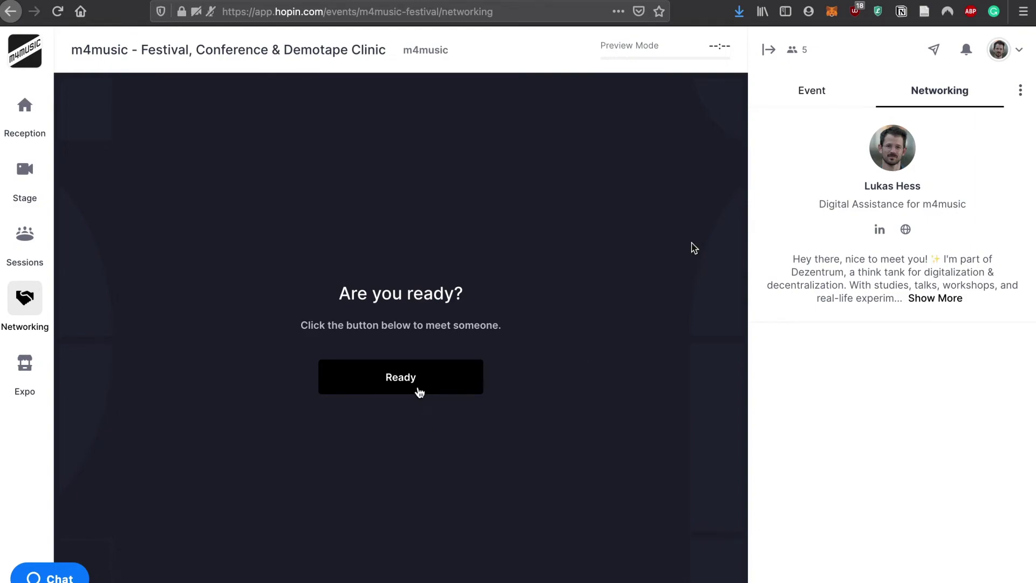
Start meeting a random participant from the Networking 'Are you ready?' screen.
left_click(419, 392)
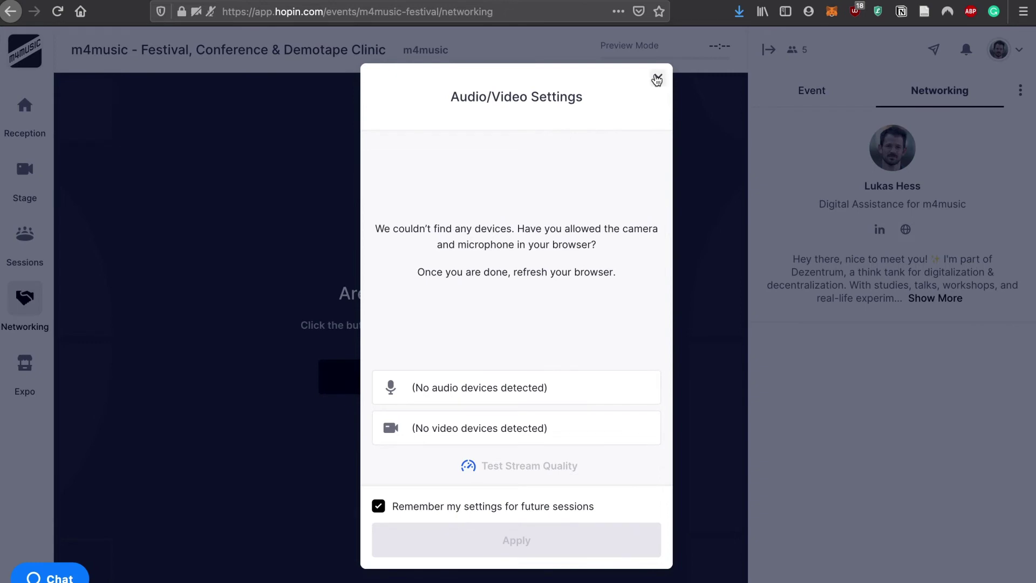
left_click(656, 80)
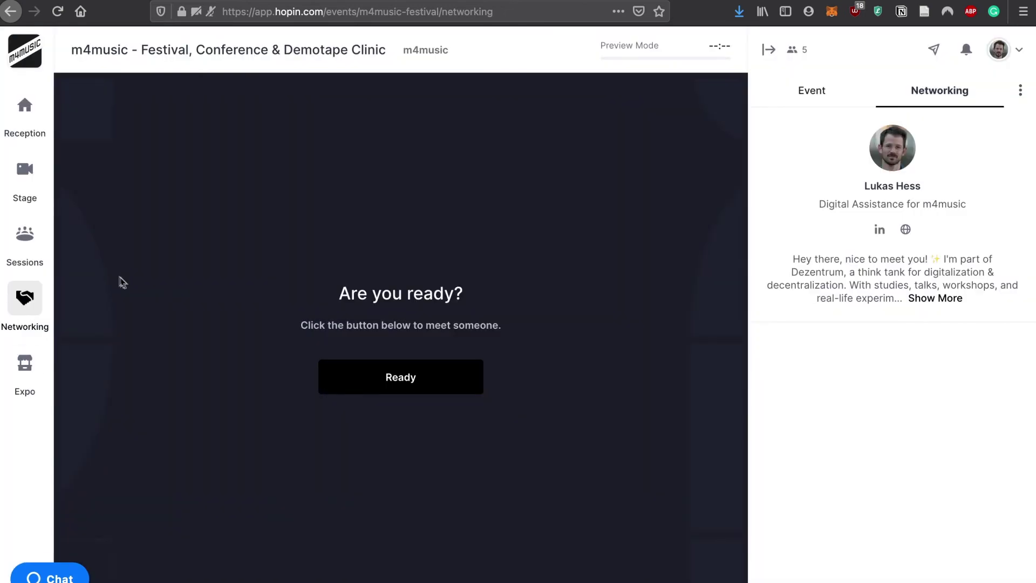
left_click(31, 371)
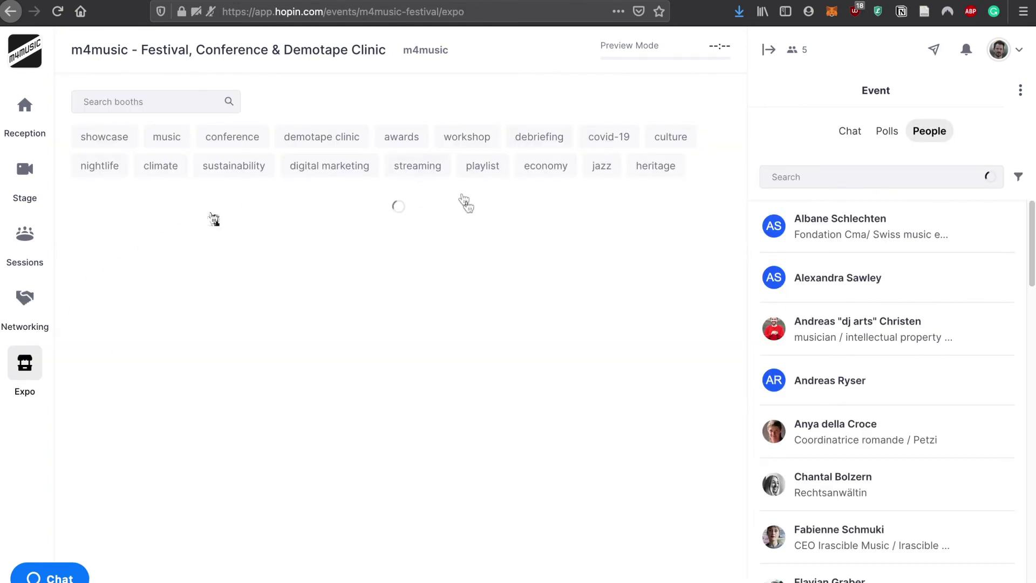
scroll(716, 478, "down", 3)
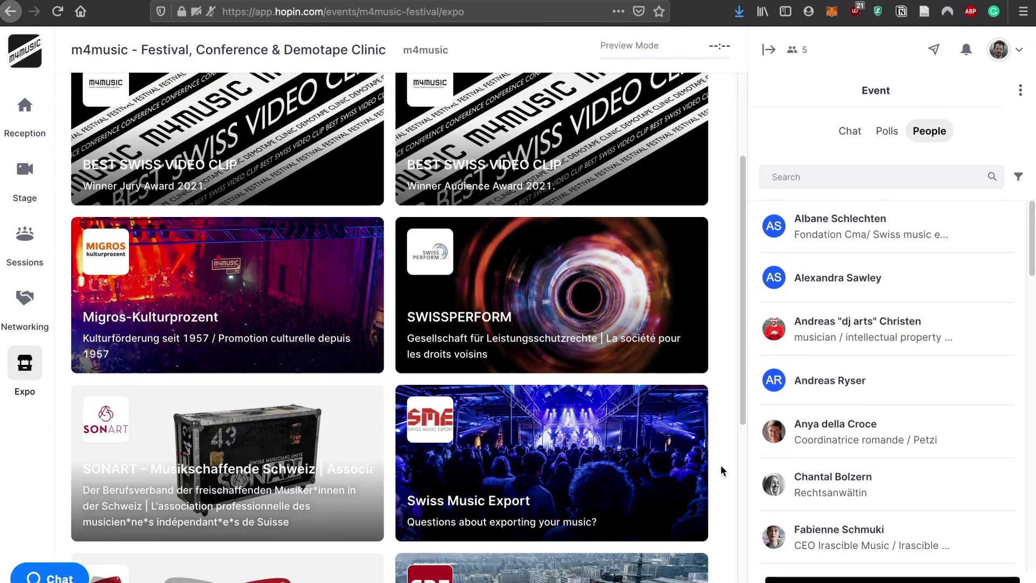
scroll(757, 385, "down", 5)
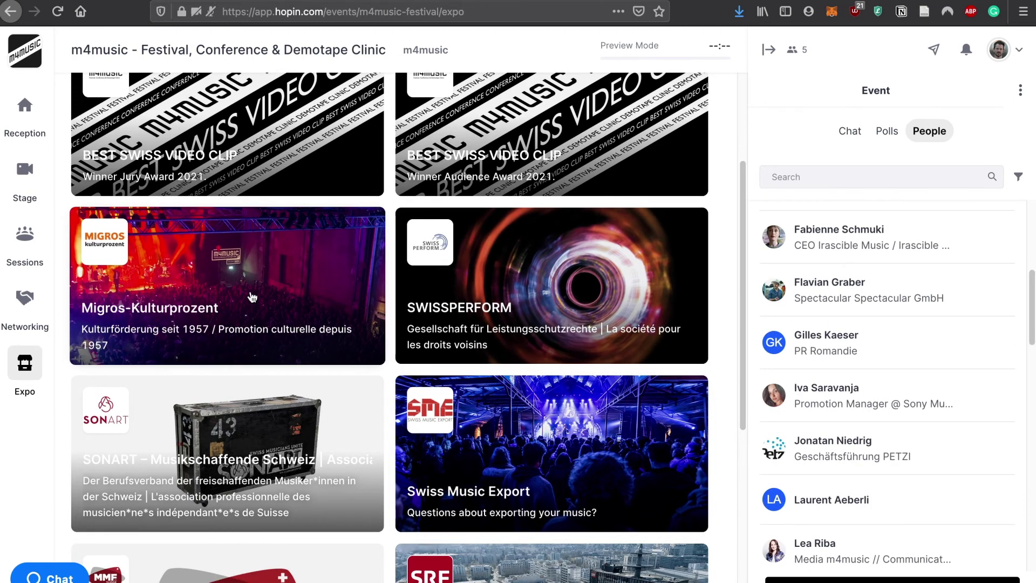
Open the Migros-Kulturprozent booth from the Expo grid to watch its aftermovie.
left_click(227, 292)
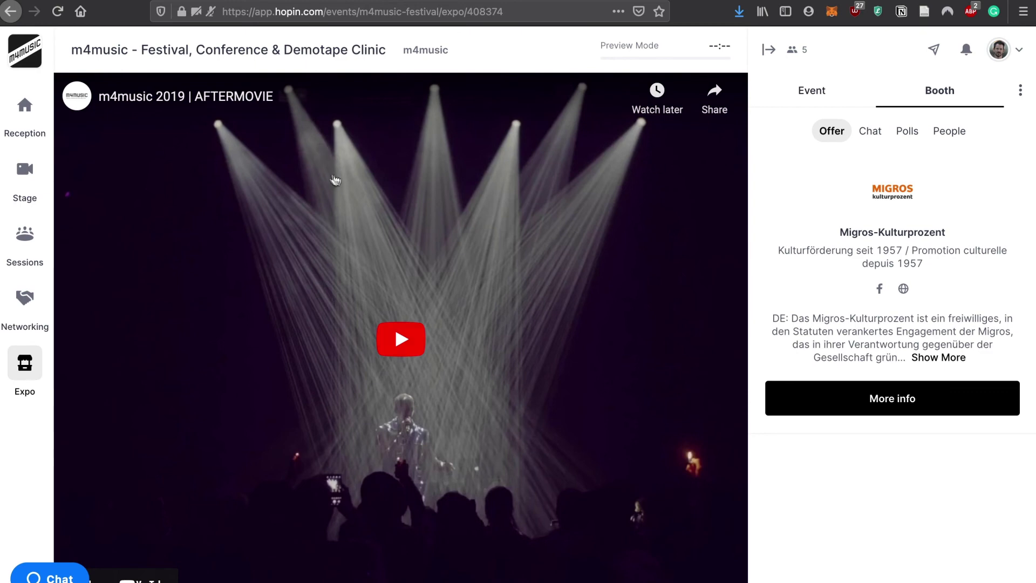
Go back to Reception to read the festival's description and welcome rules.
left_click(25, 112)
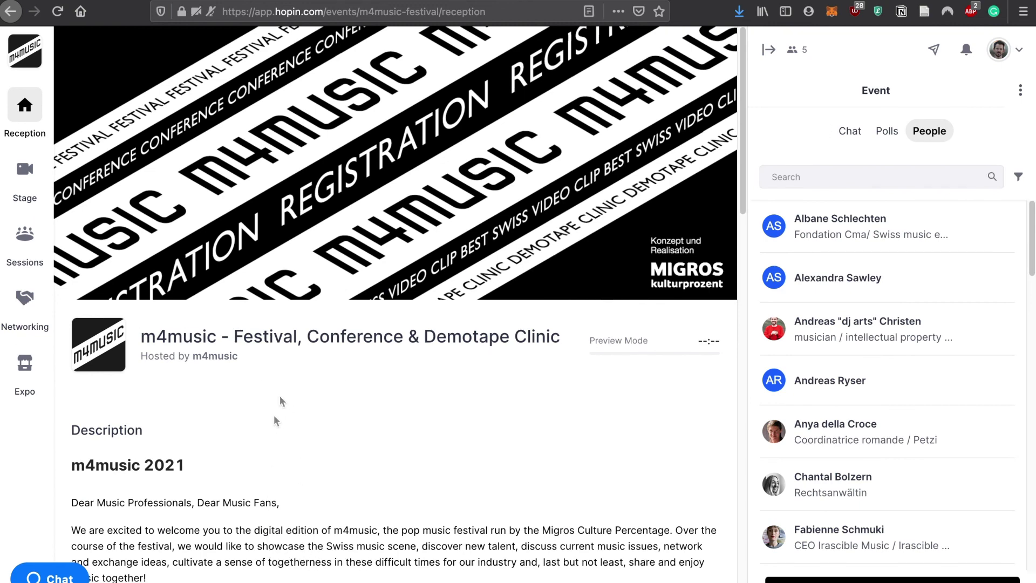
scroll(135, 340, "down", 3)
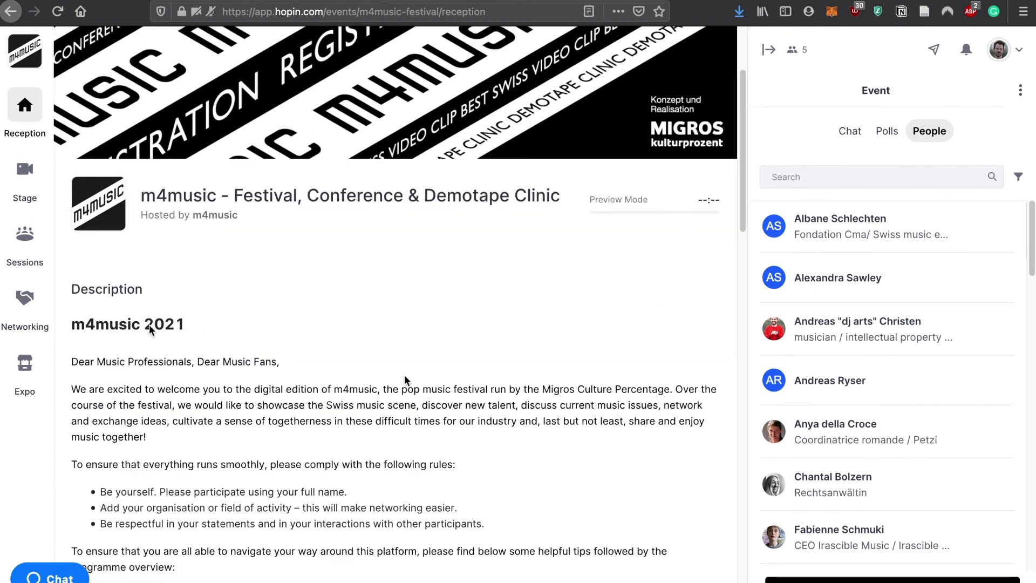